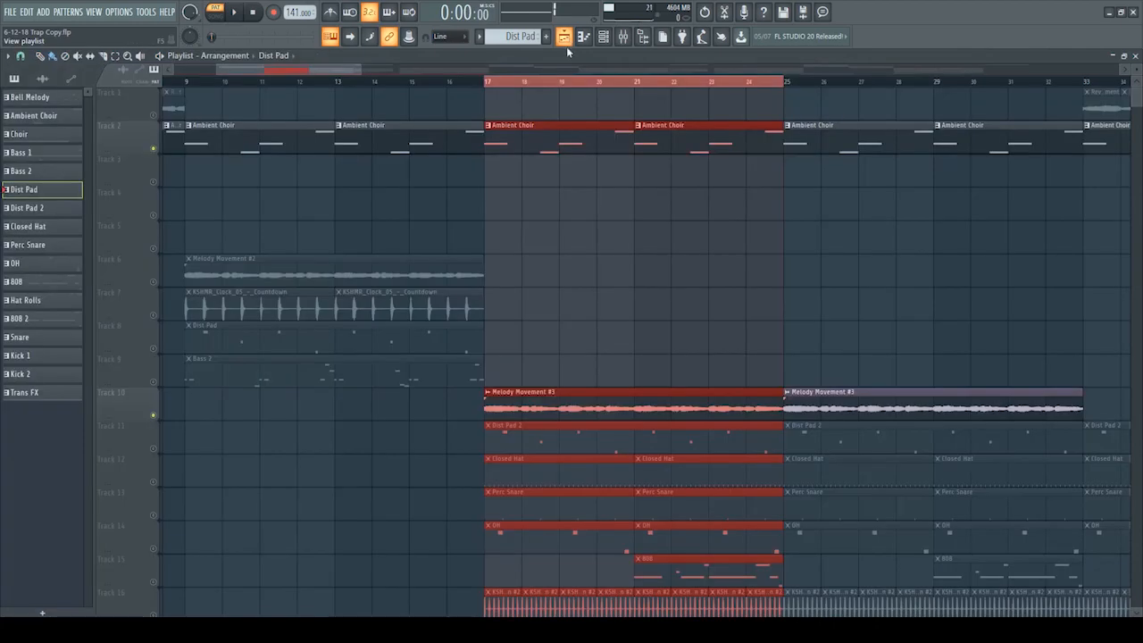
Unmute the Dist Pad 2 track and play the arrangement from bar 17.
left_click(154, 449)
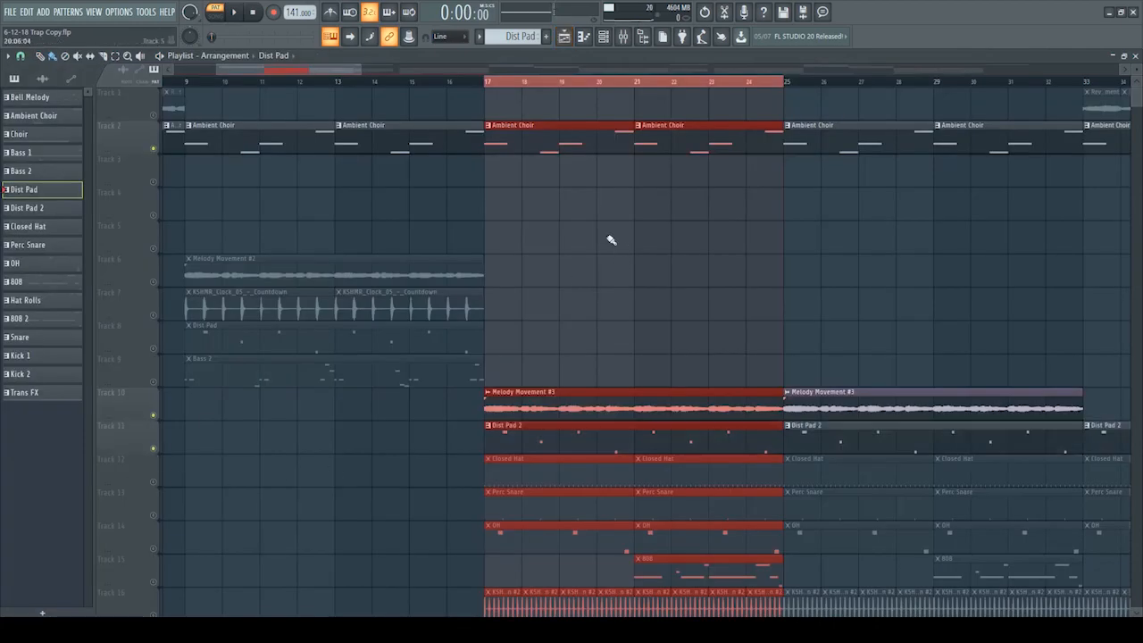
left_click_drag(332, 71, 356, 73)
key("space")
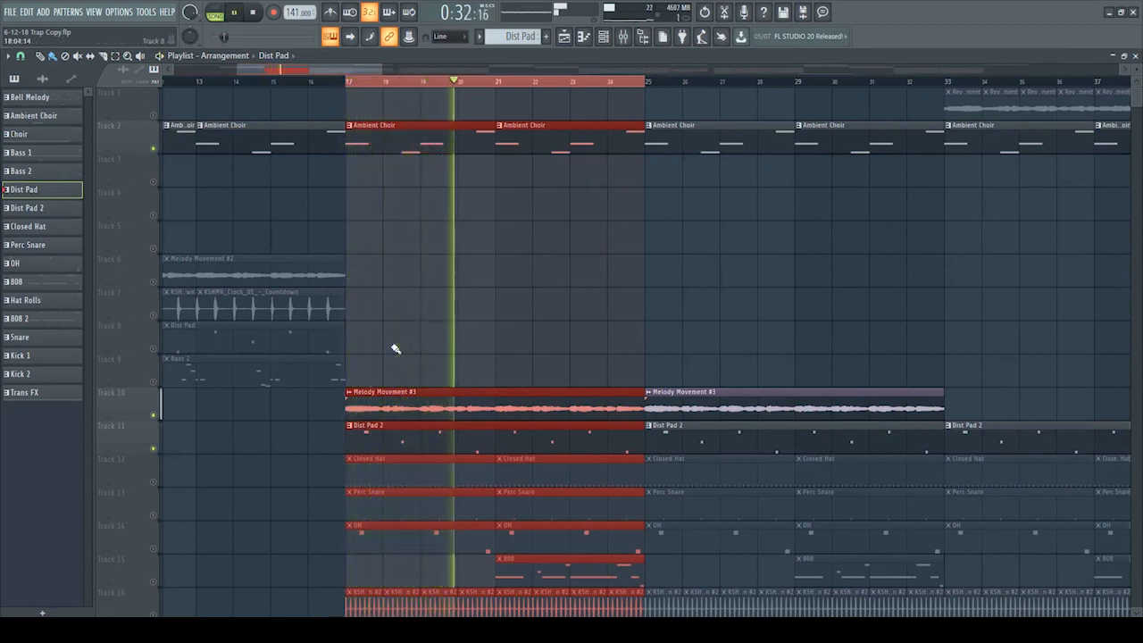
Play the looped section from bar 17 again to hear the Bell Melody track with the pads.
scroll(396, 350, "down", 1)
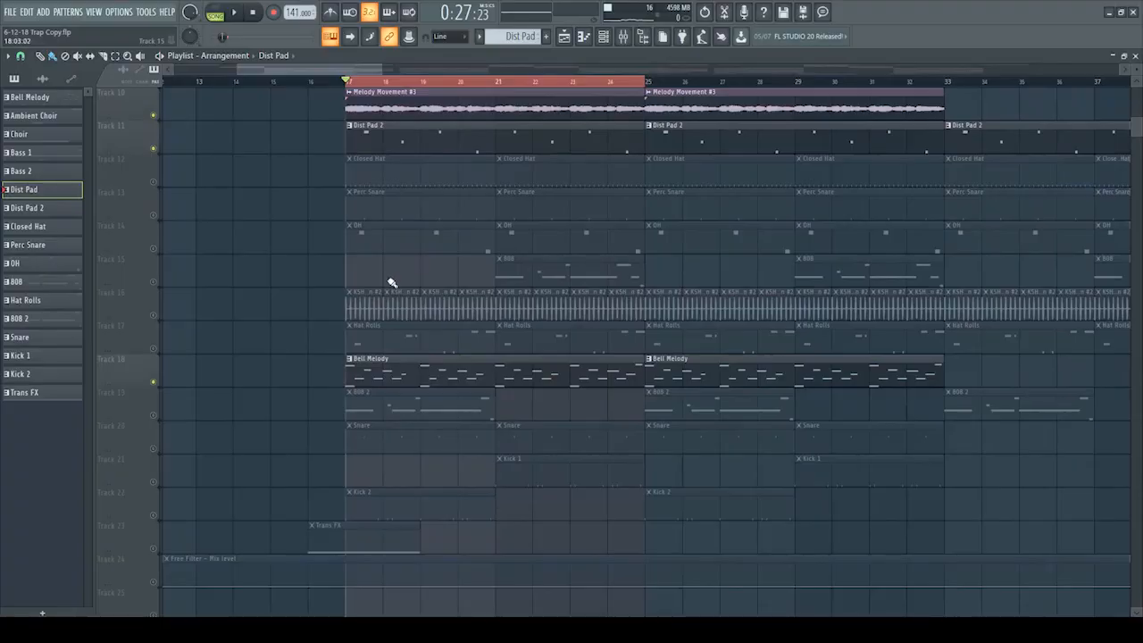
key("space")
scroll(541, 480, "up", 3)
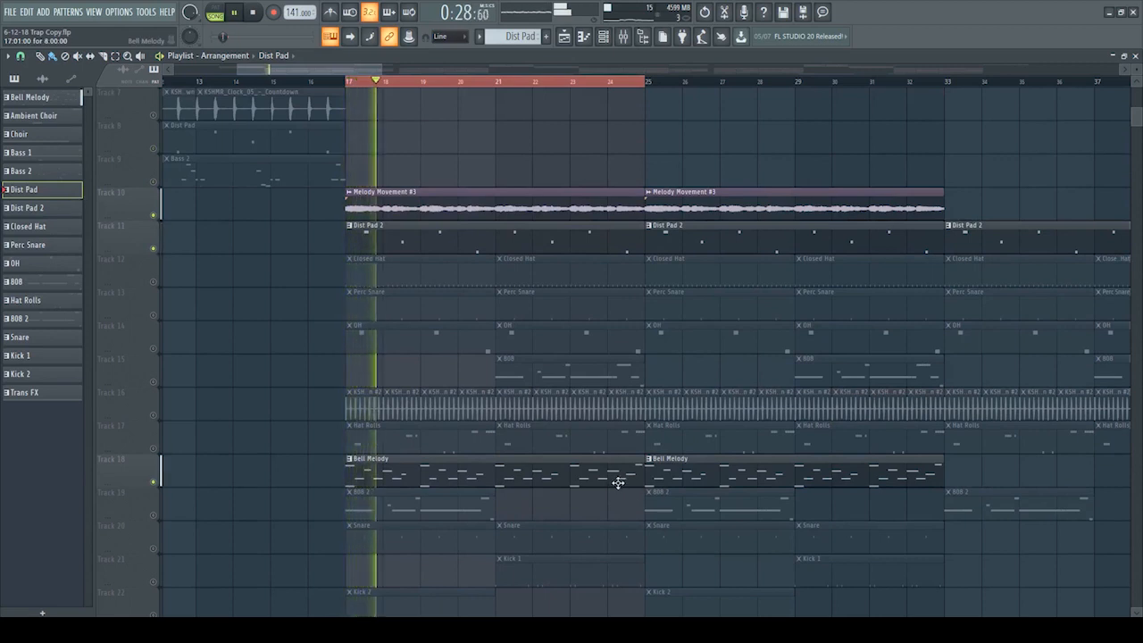
Examine the Trans FX track's Kontakt instrument and move its window off the clips it covers.
scroll(617, 482, "down", 2)
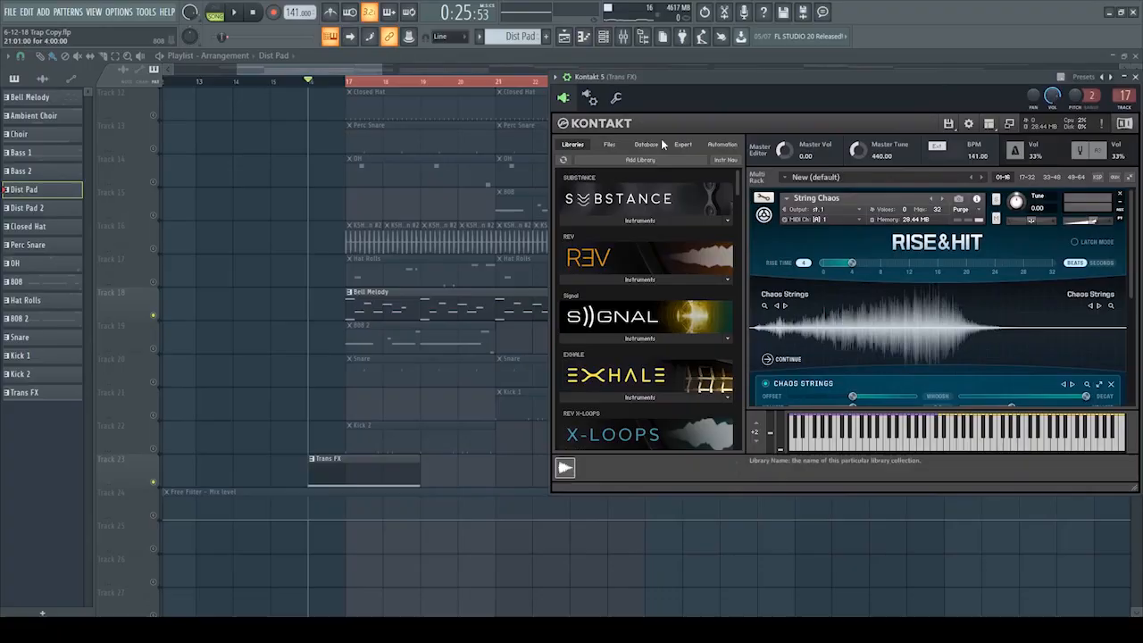
left_click_drag(751, 78, 566, 79)
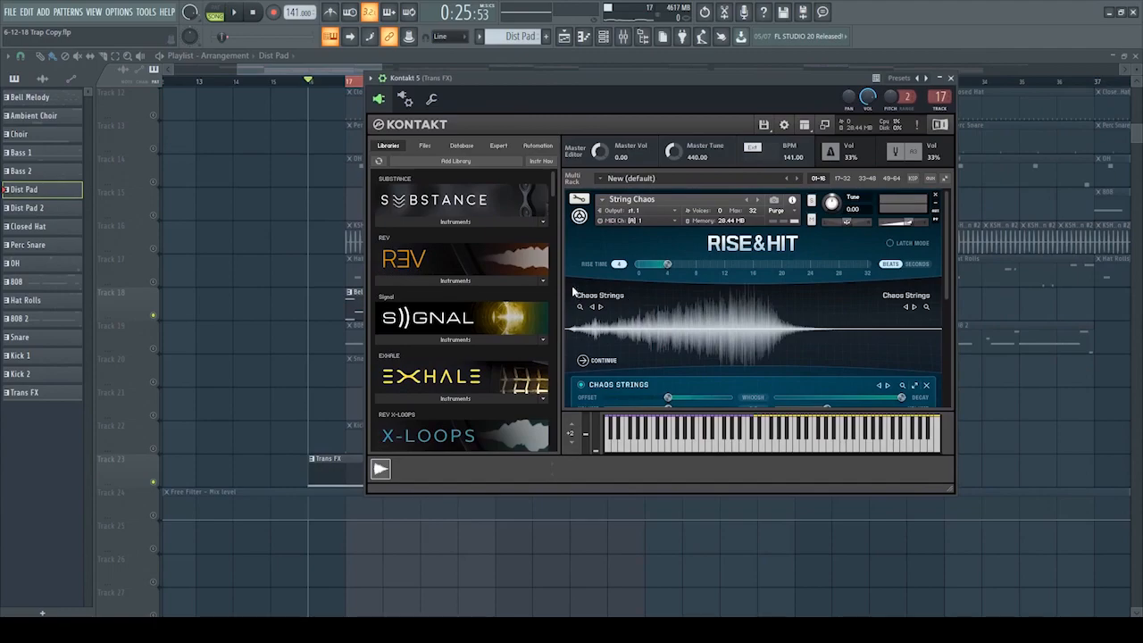
left_click_drag(701, 83, 552, 209)
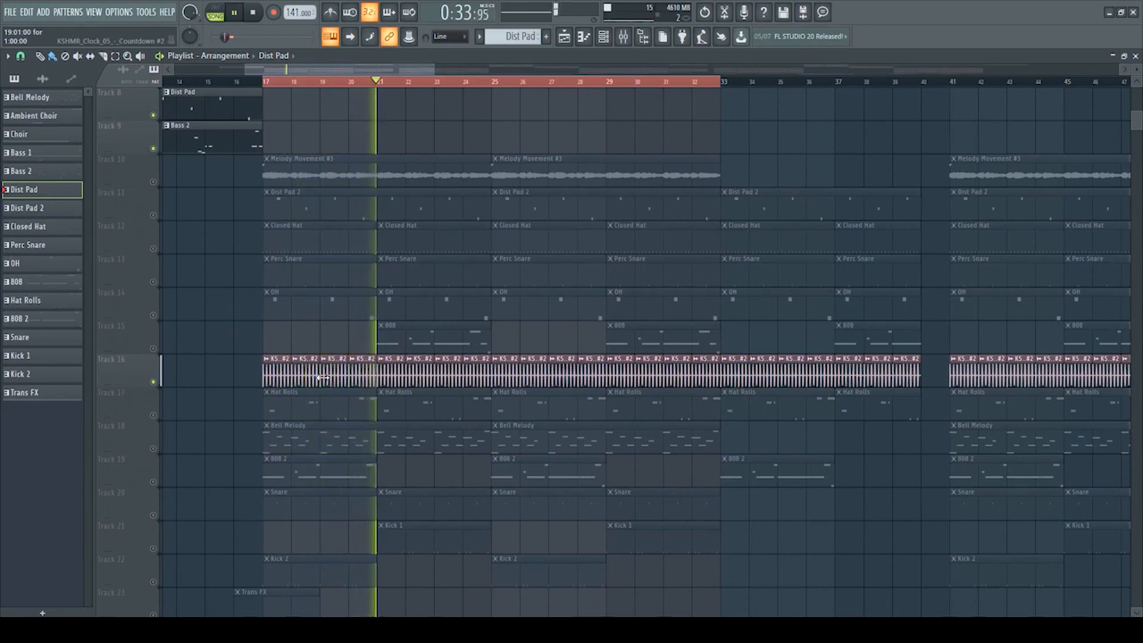
Unmute the Closed Hat, Perc Snare, OH and Hat Rolls tracks one after another during playback.
left_click(154, 250)
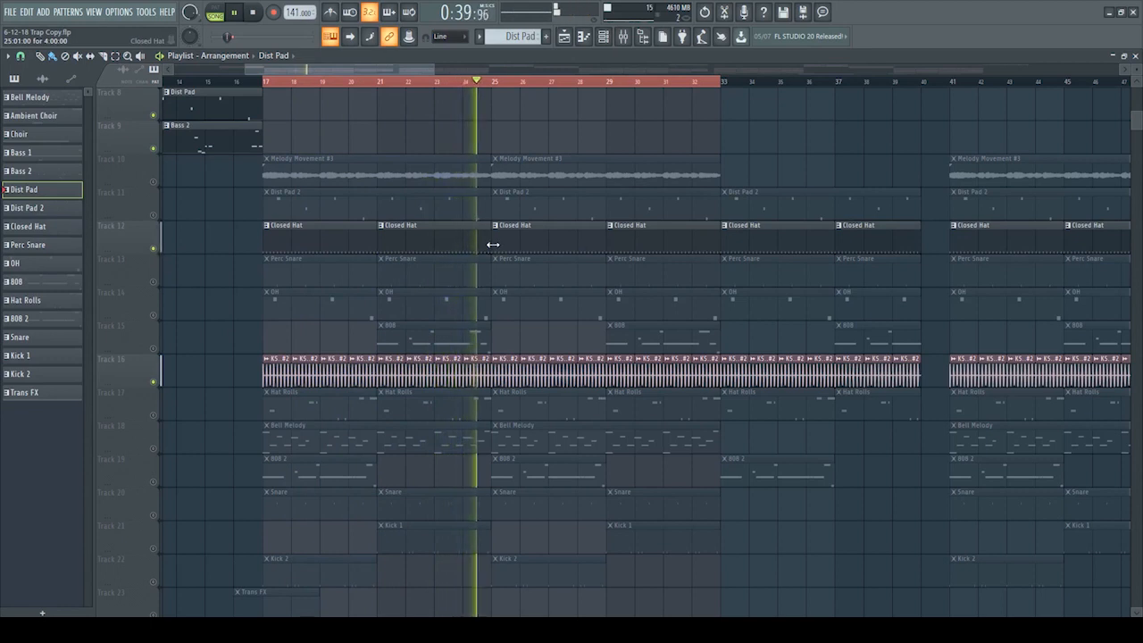
left_click(154, 282)
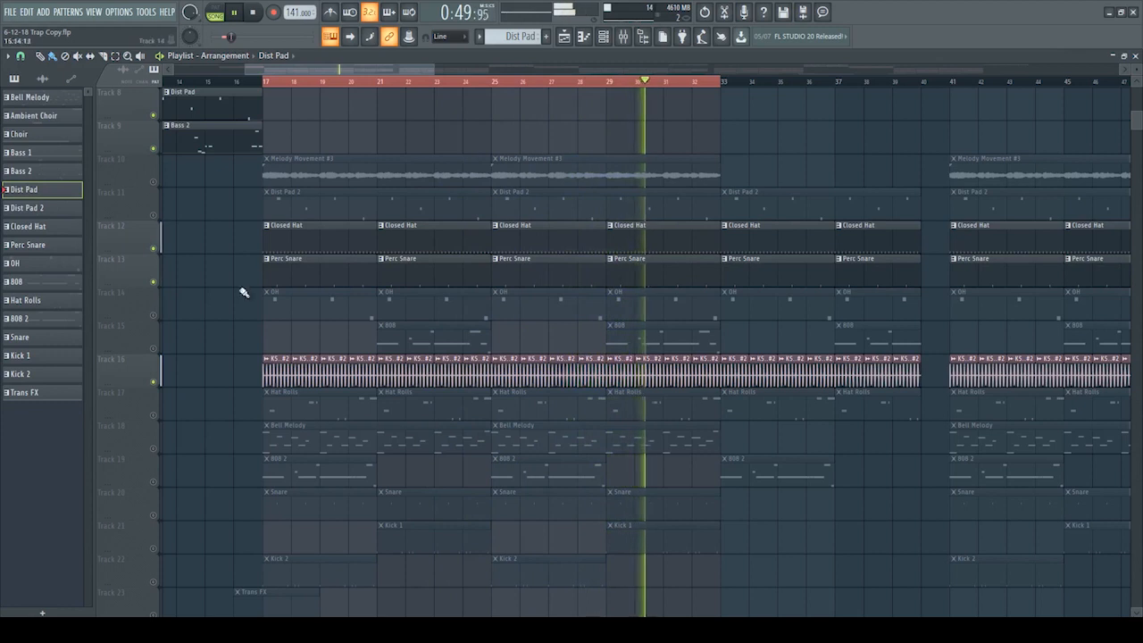
left_click(153, 315)
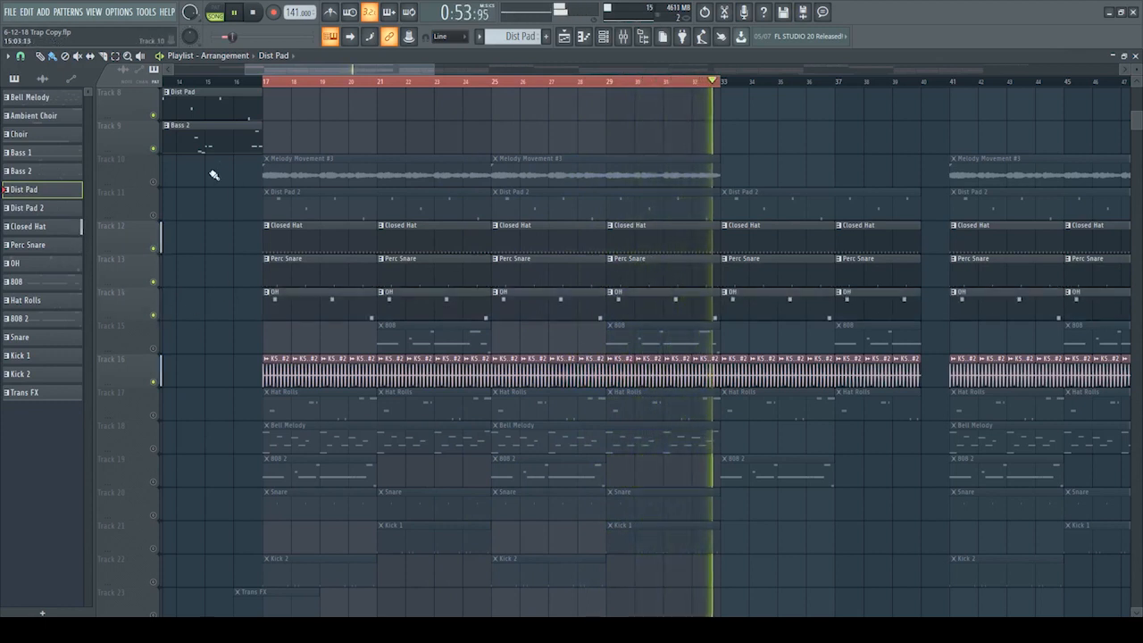
scroll(281, 376, "down", 2)
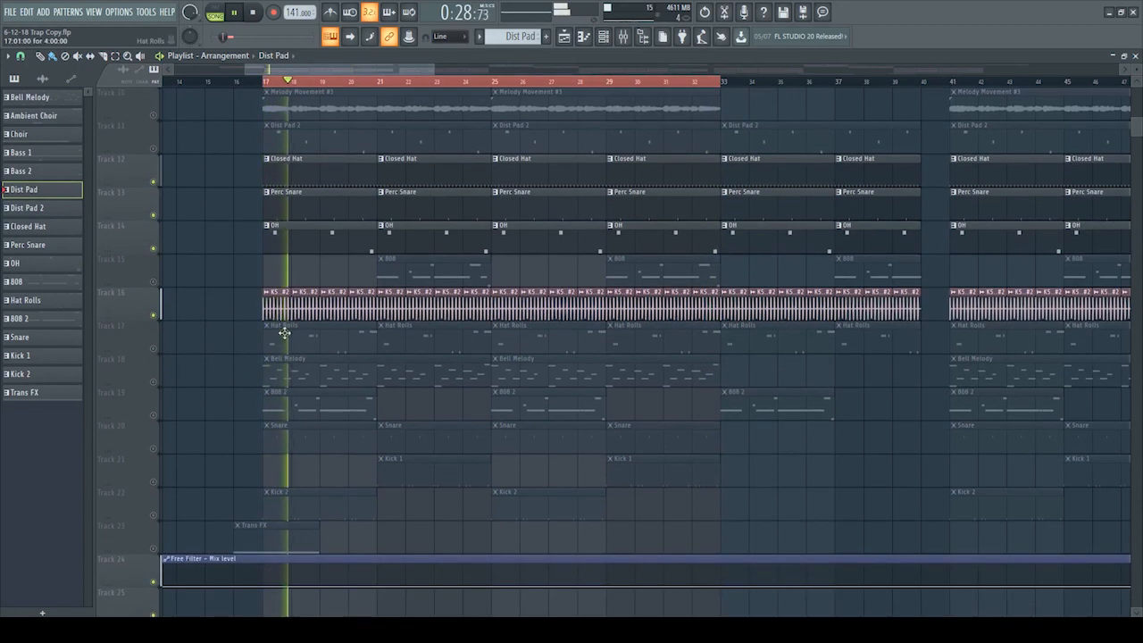
left_click(155, 350)
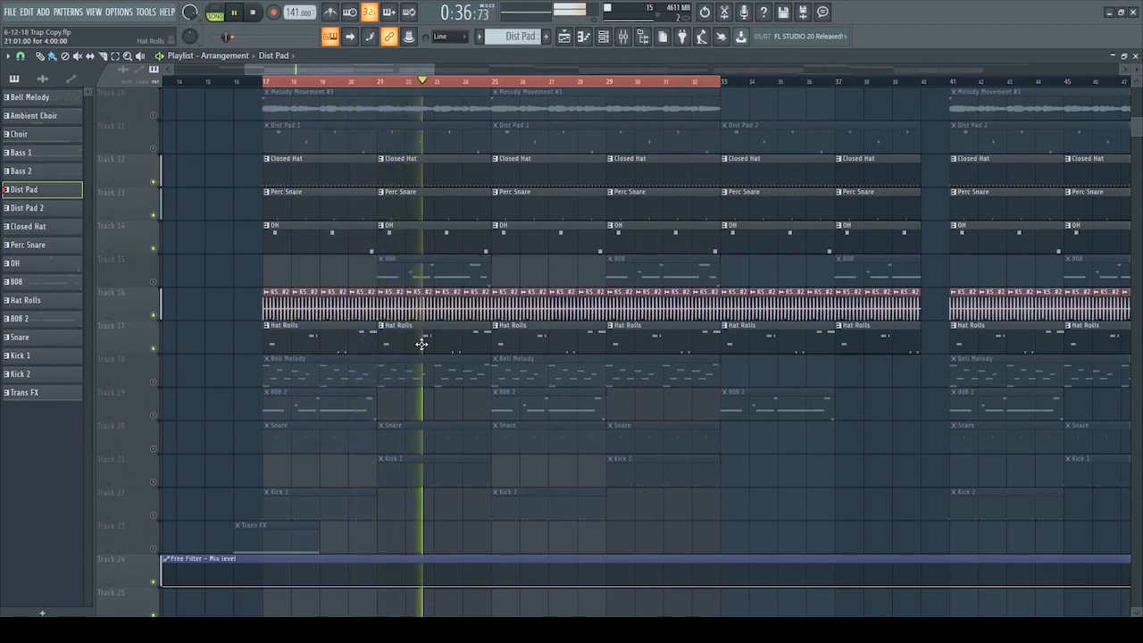
Unmute the Snare, Kick 2 and Kick 1 tracks while the loop plays.
scroll(418, 340, "down", 1)
scroll(423, 339, "down", 2)
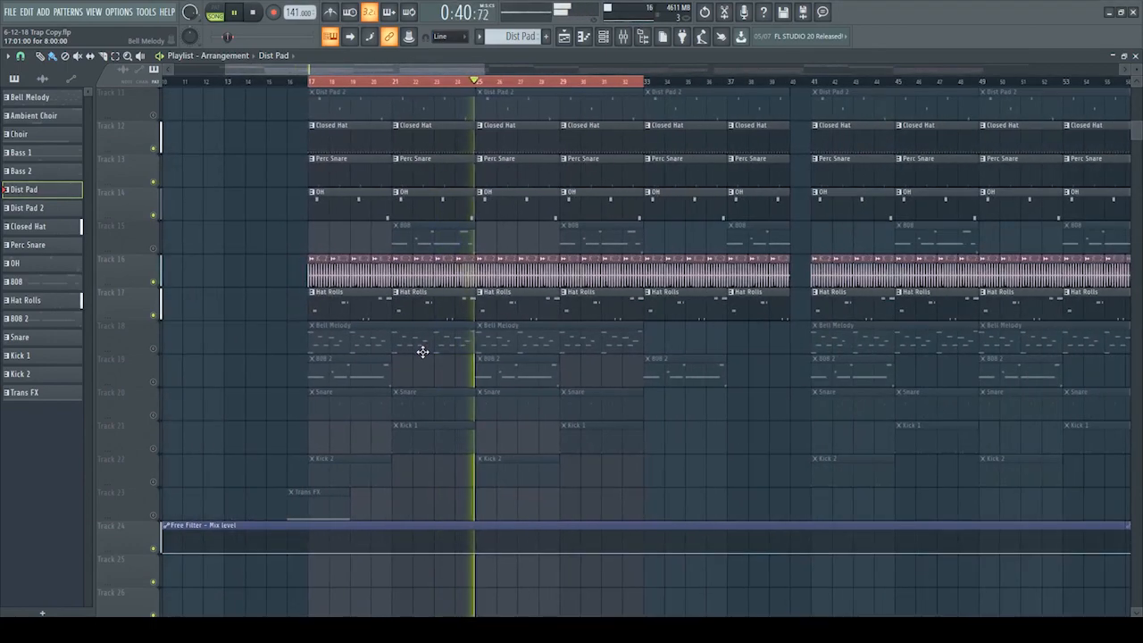
left_click(155, 416)
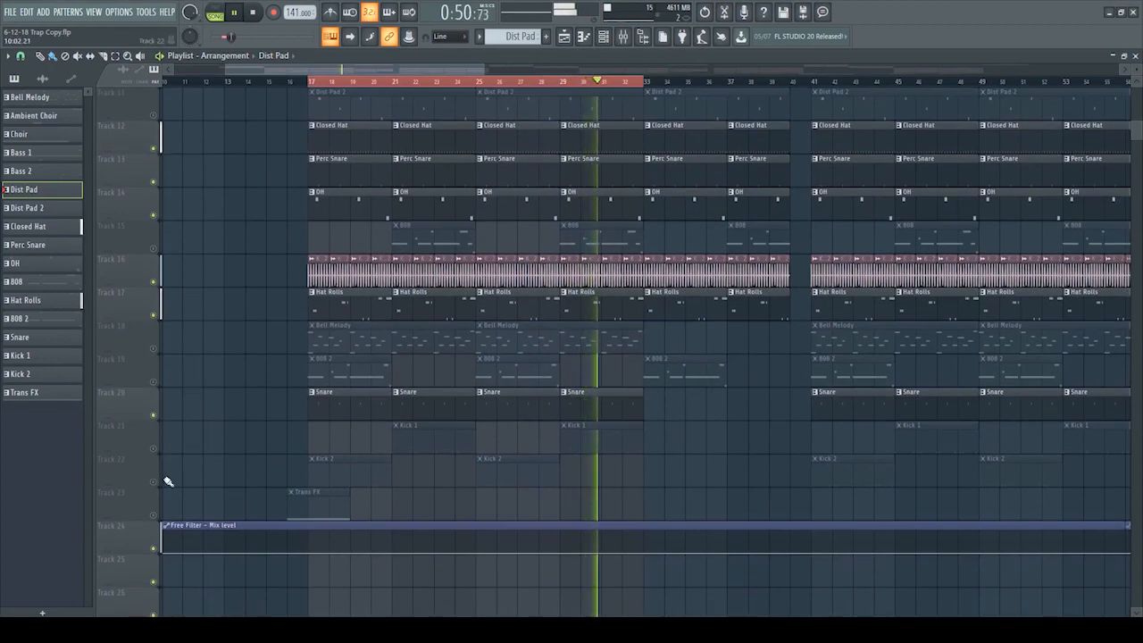
left_click(156, 483)
left_click(157, 449)
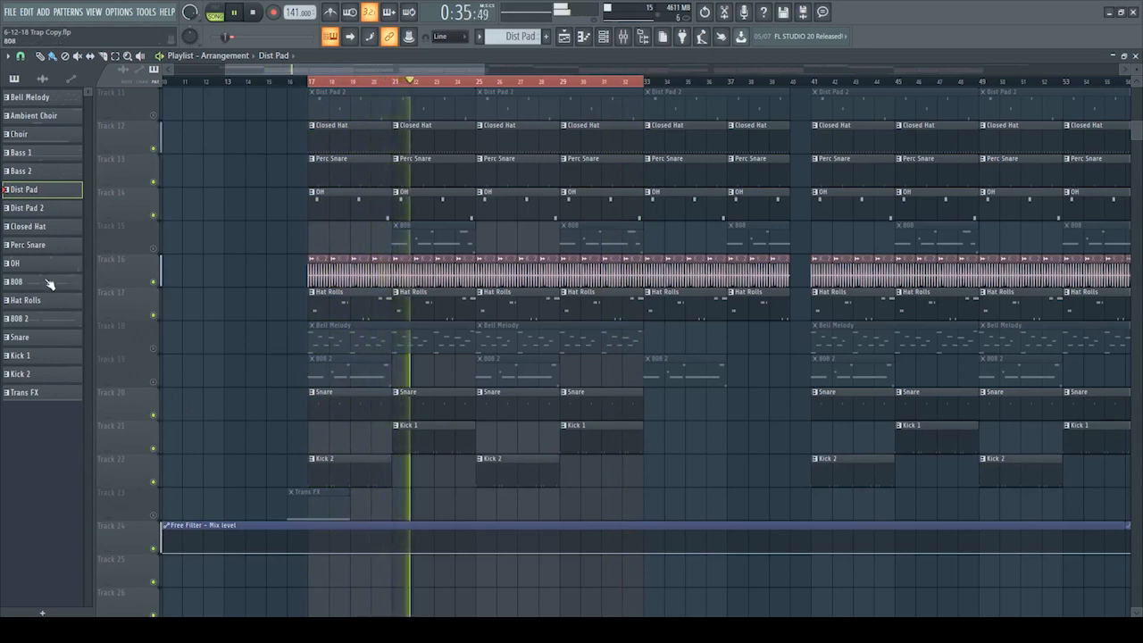
Unmute the 808 2 and 808 tracks, and view the 808 pattern's notes in the piano roll before returning to the playlist.
left_click(156, 383)
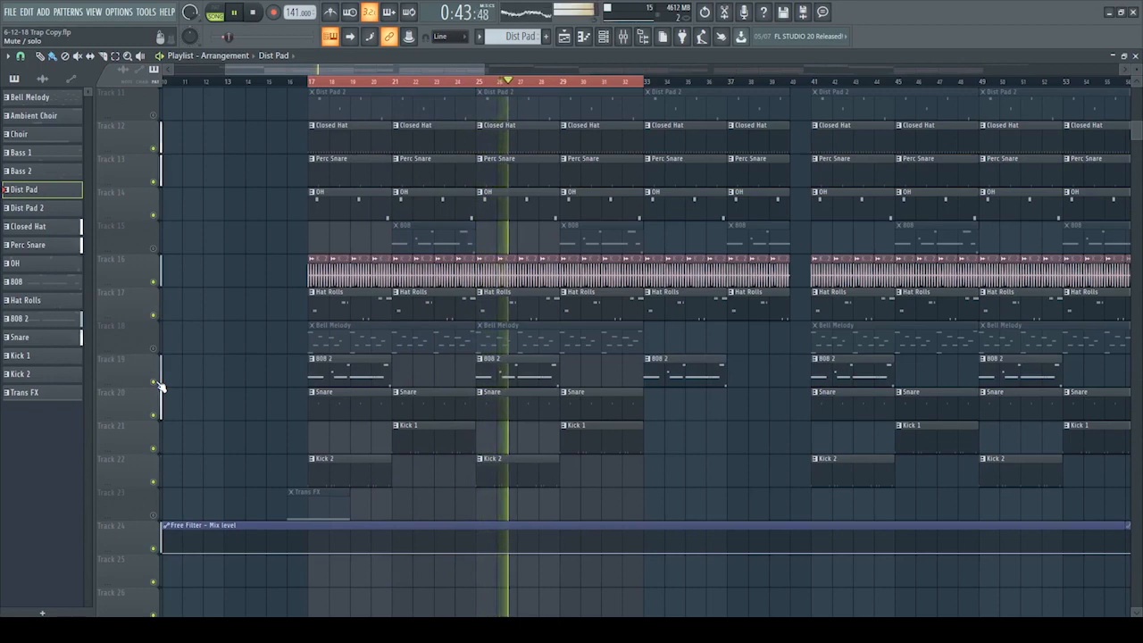
scroll(204, 390, "up", 2)
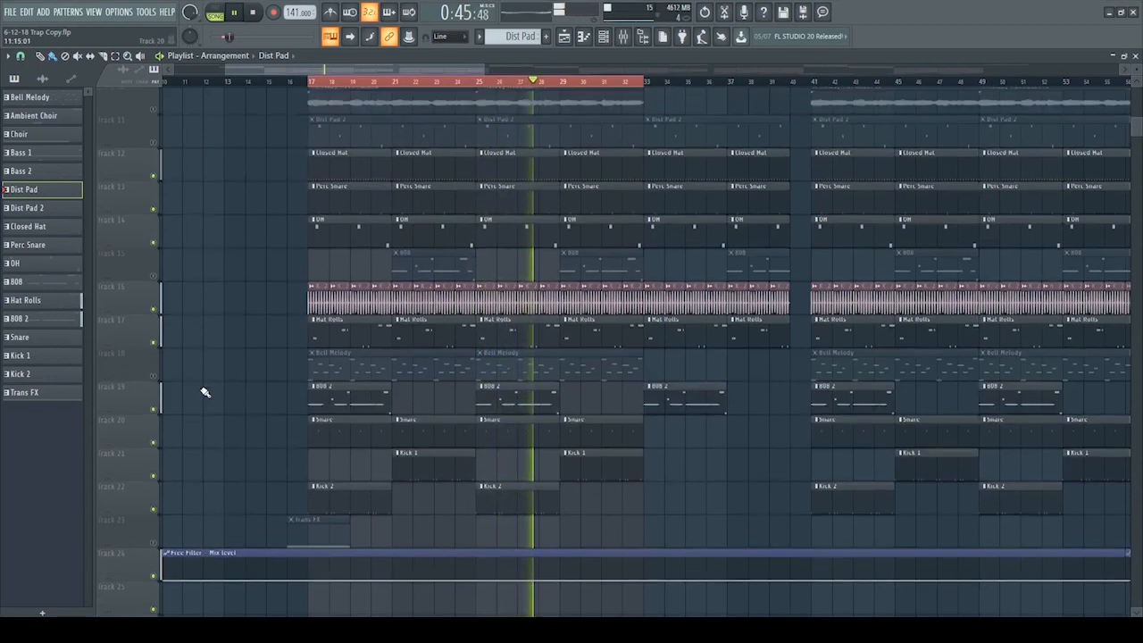
left_click(156, 318)
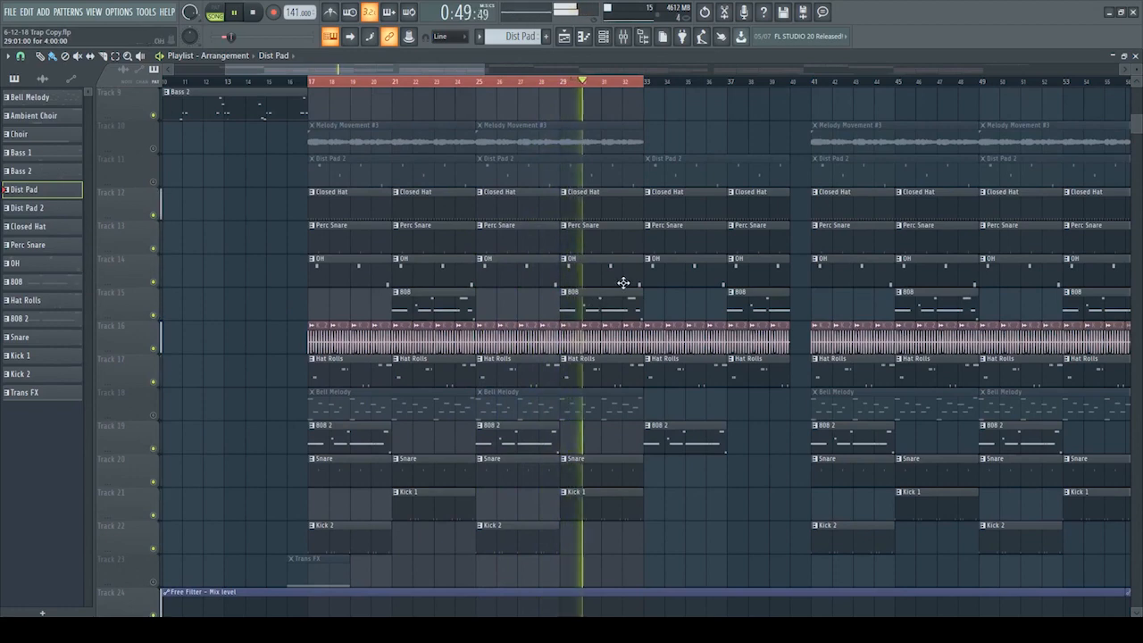
double_click(59, 283)
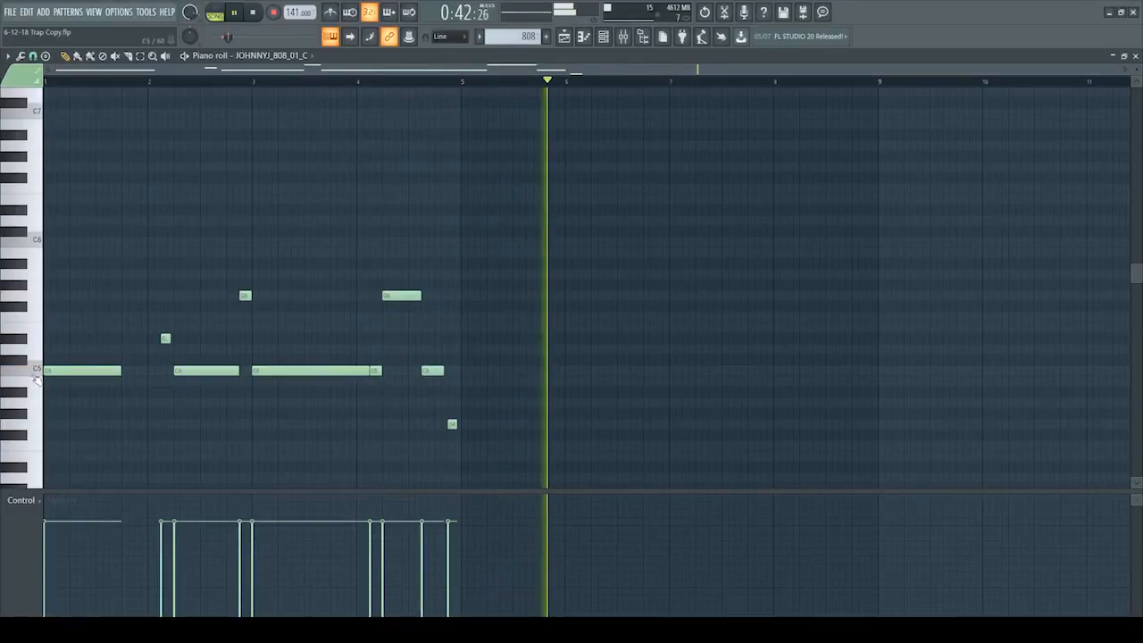
left_click(564, 40)
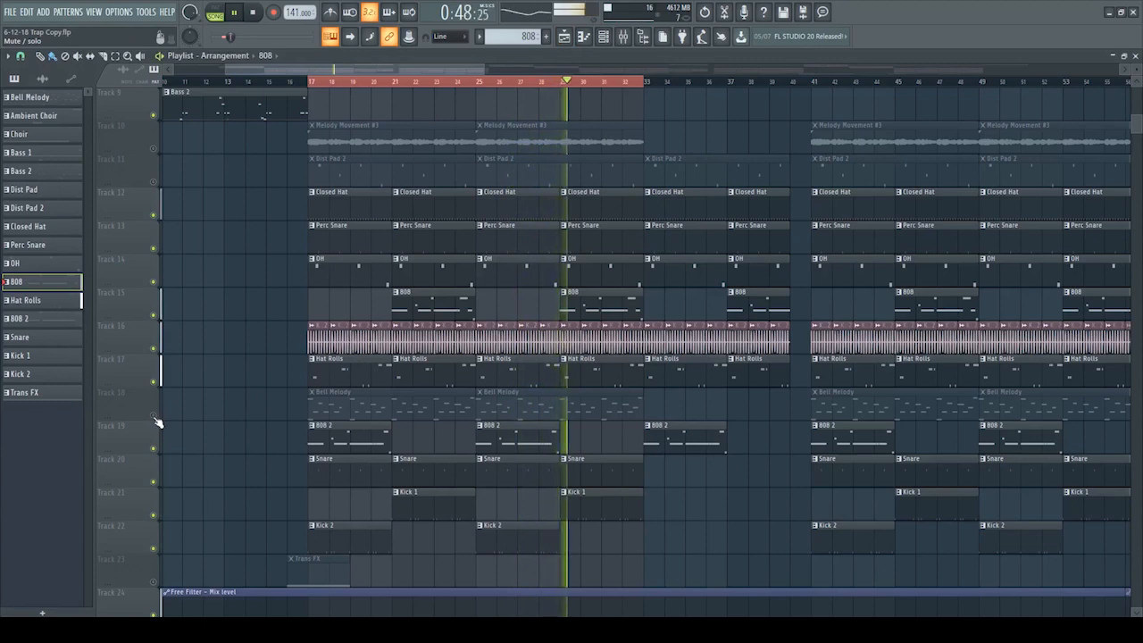
Unmute the Dist Pad 2 and Melody Movement #3 tracks and review the full section during playback.
scroll(176, 366, "up", 4)
left_click(159, 317)
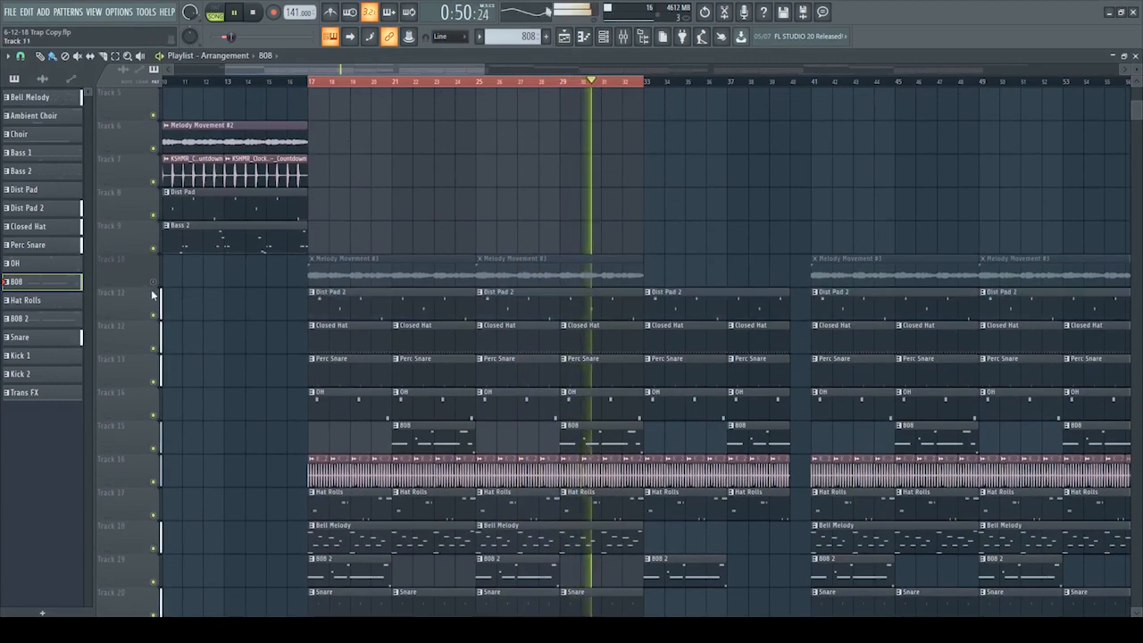
left_click(157, 284)
scroll(255, 323, "up", 2)
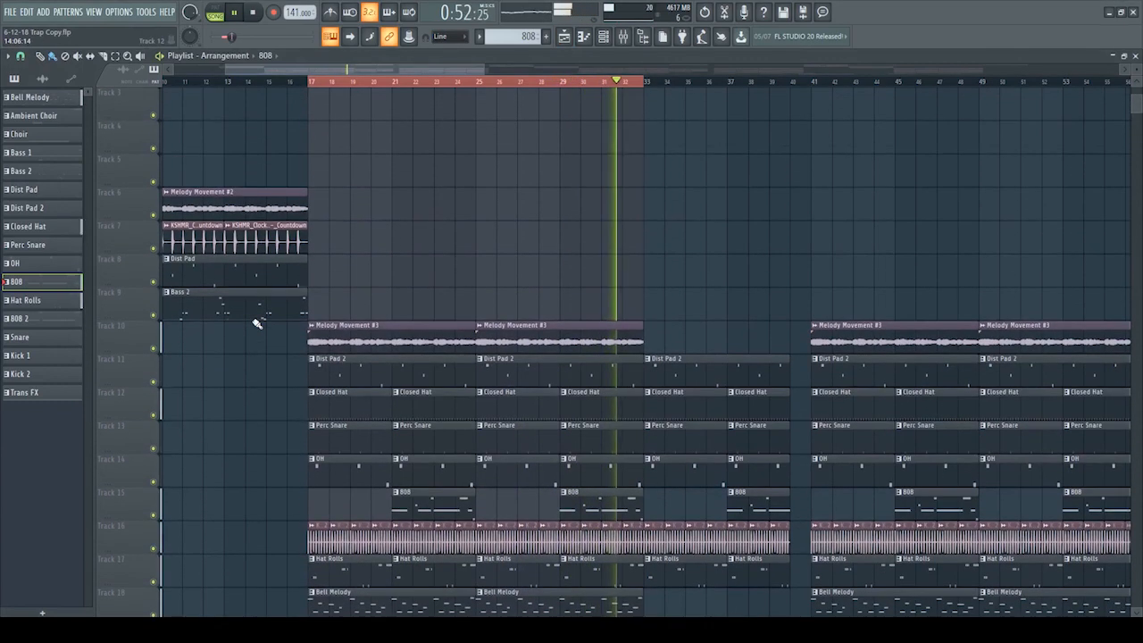
scroll(256, 323, "down", 5)
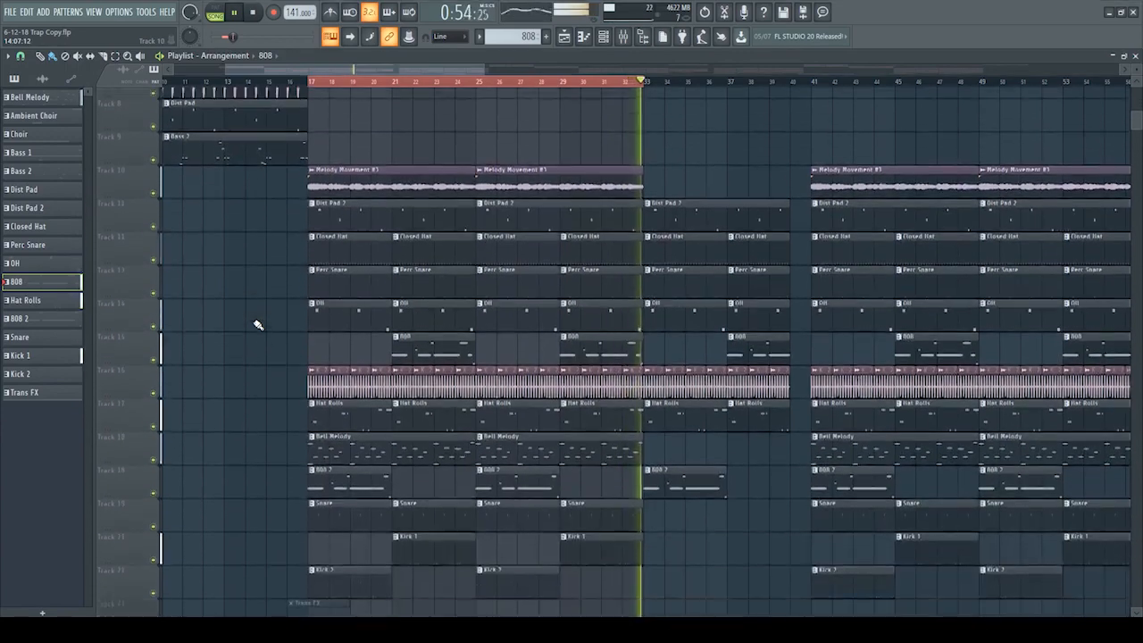
scroll(257, 324, "down", 2)
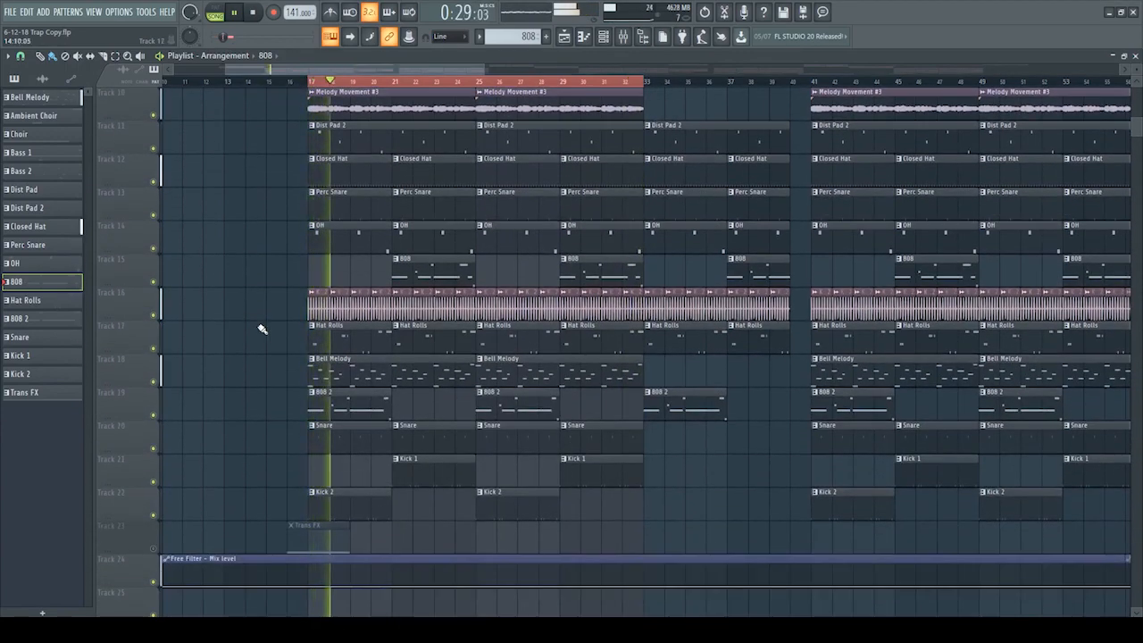
Play the breakdown section starting at bar 57.
scroll(264, 331, "up", 3)
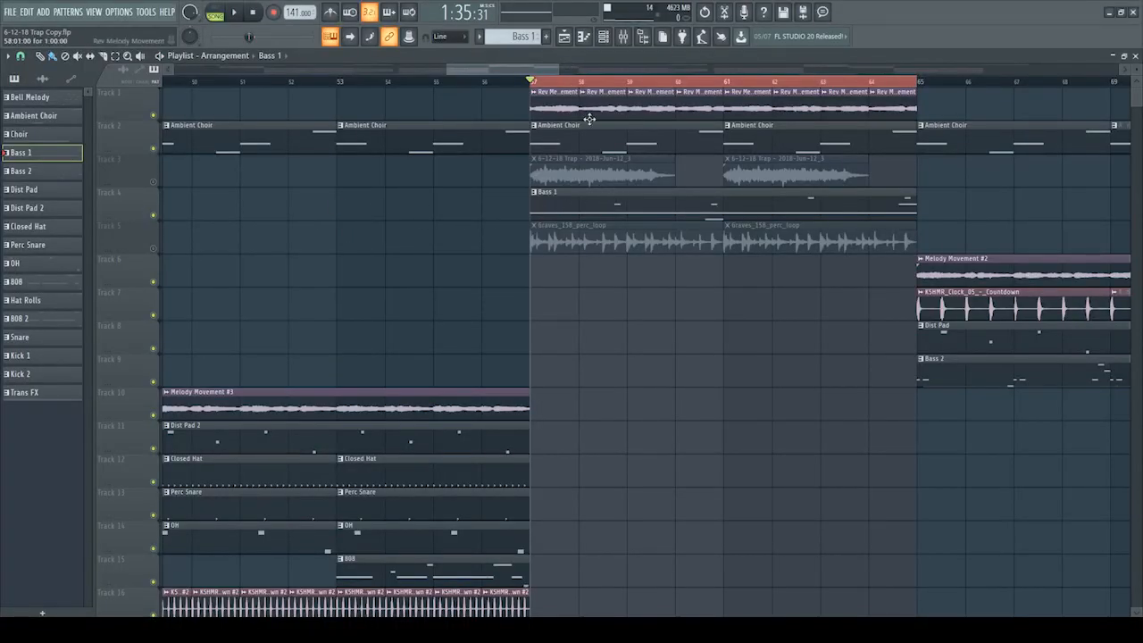
key("space")
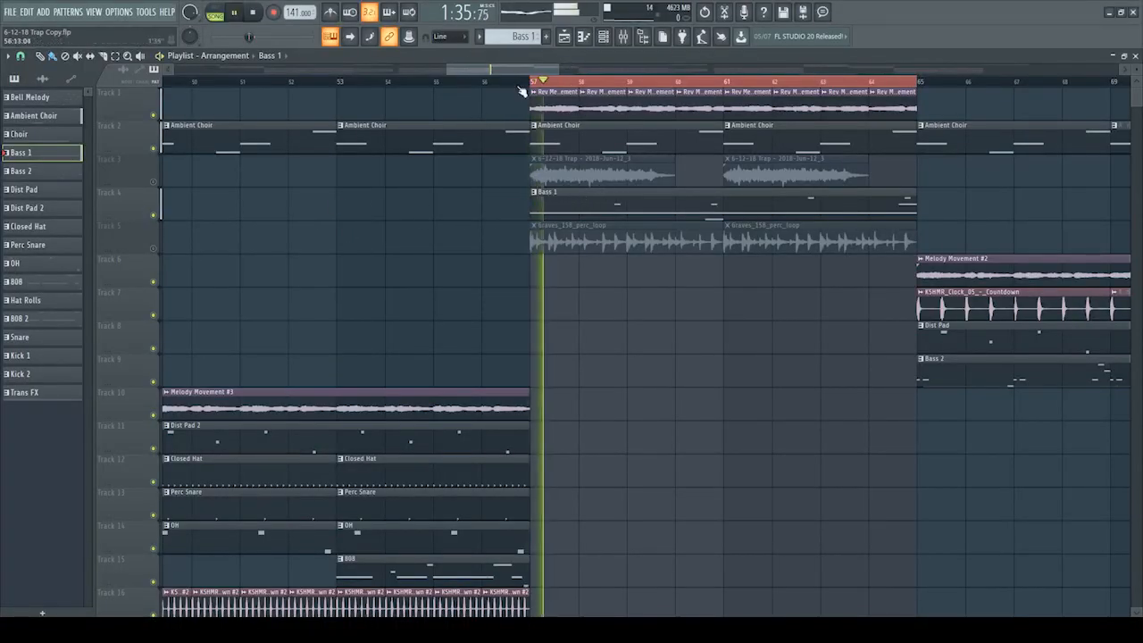
left_click_drag(470, 70, 494, 73)
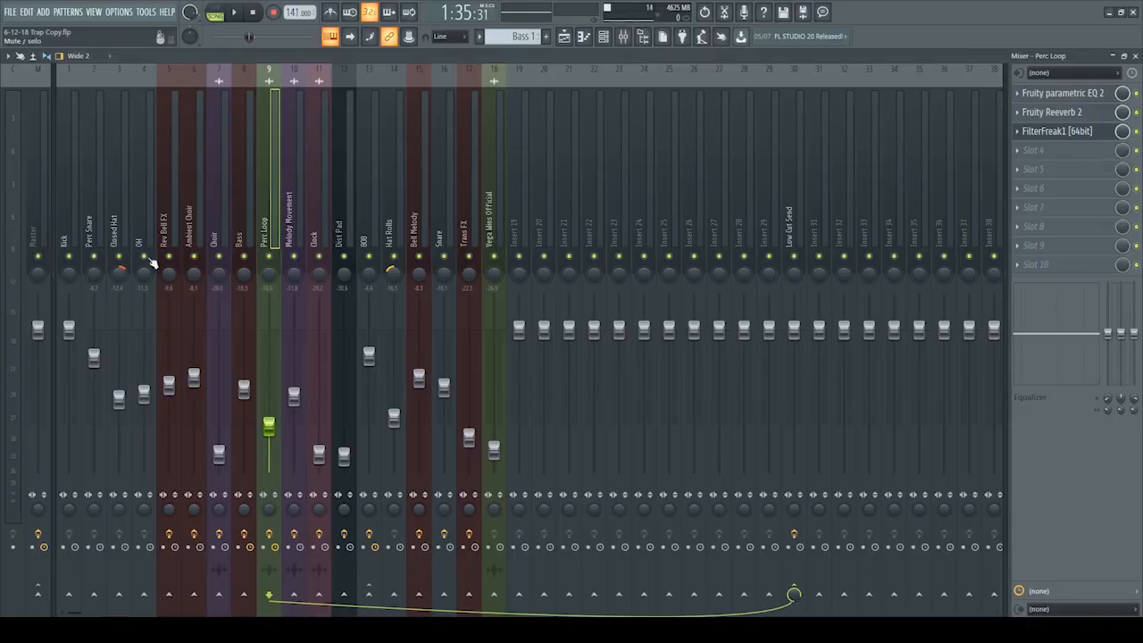
Inspect the Perc Loop channel's Fruity Reeverb 2, Fruity parametric EQ 2 and FilterFreak1 effects, and return to the playlist.
left_click(1079, 95)
left_click(1081, 113)
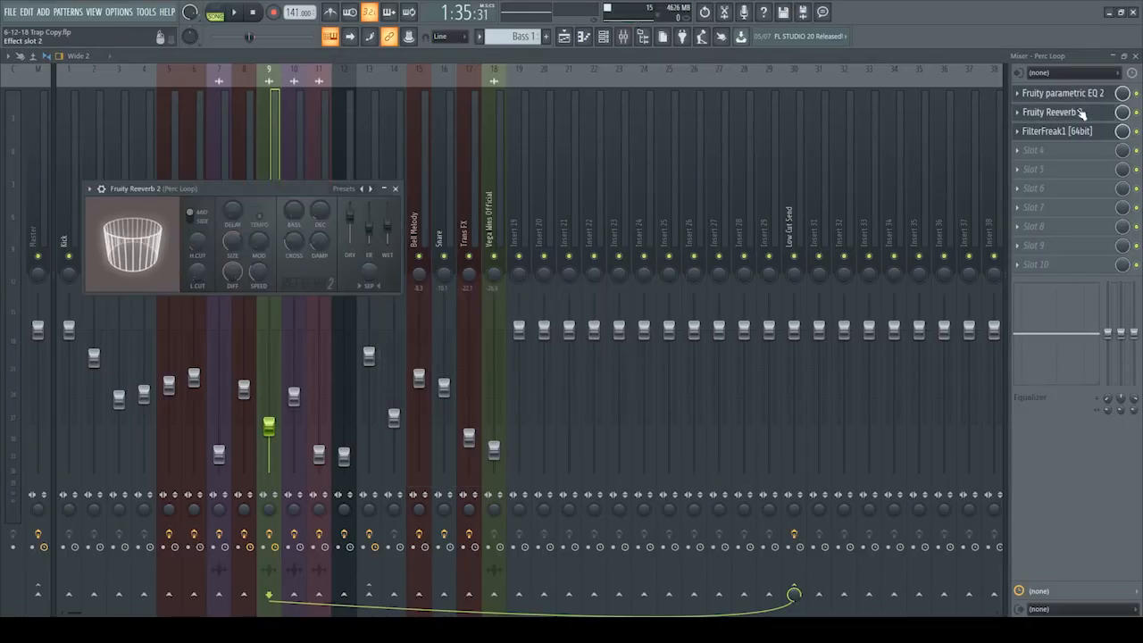
left_click(1079, 95)
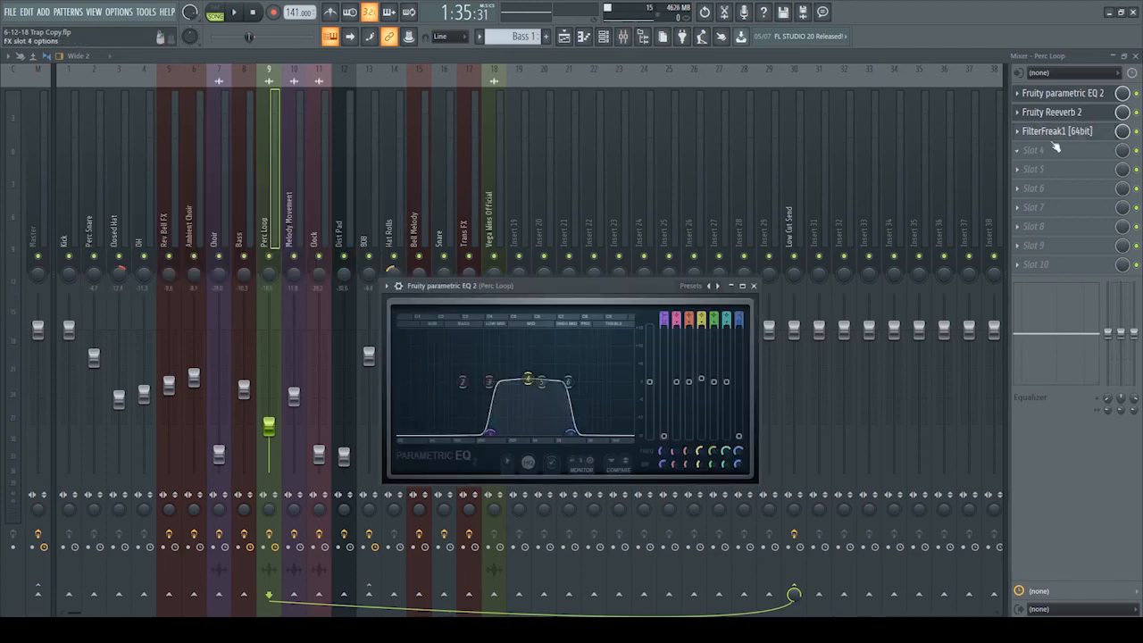
left_click(1054, 132)
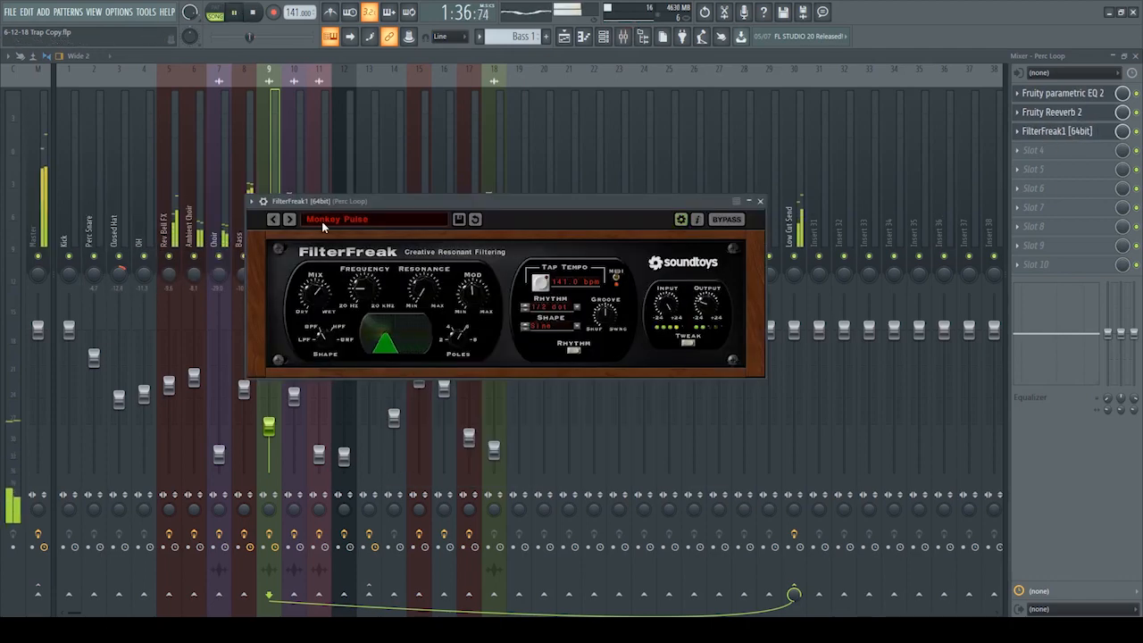
left_click(563, 36)
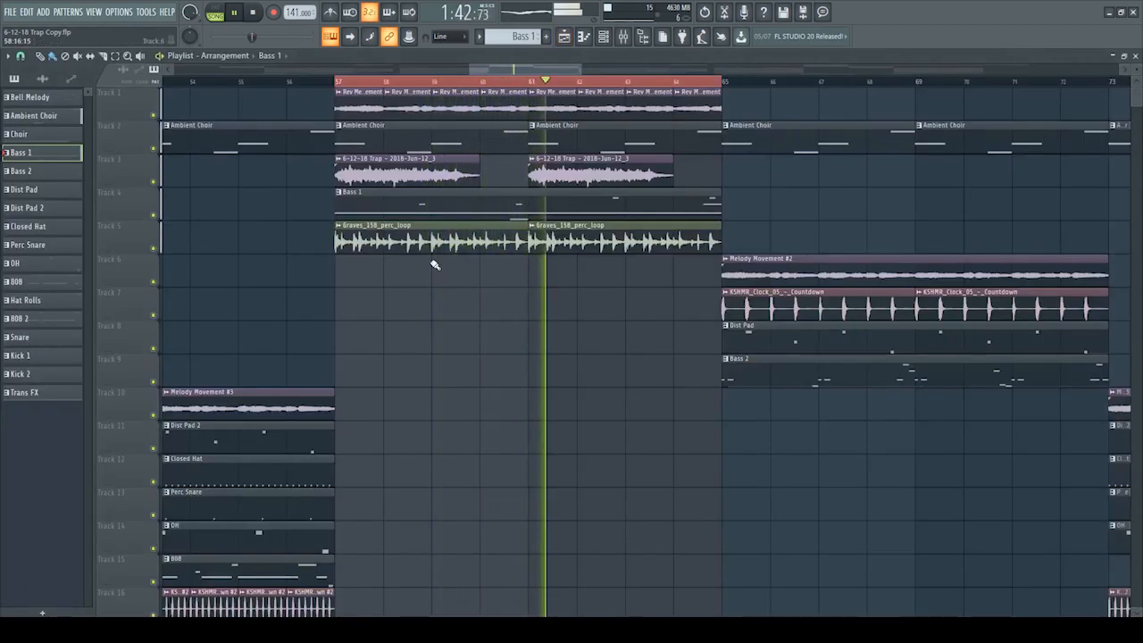
Examine the rest of the arrangement from bar 65 through the second drop while it plays.
scroll(487, 85, "down", 2)
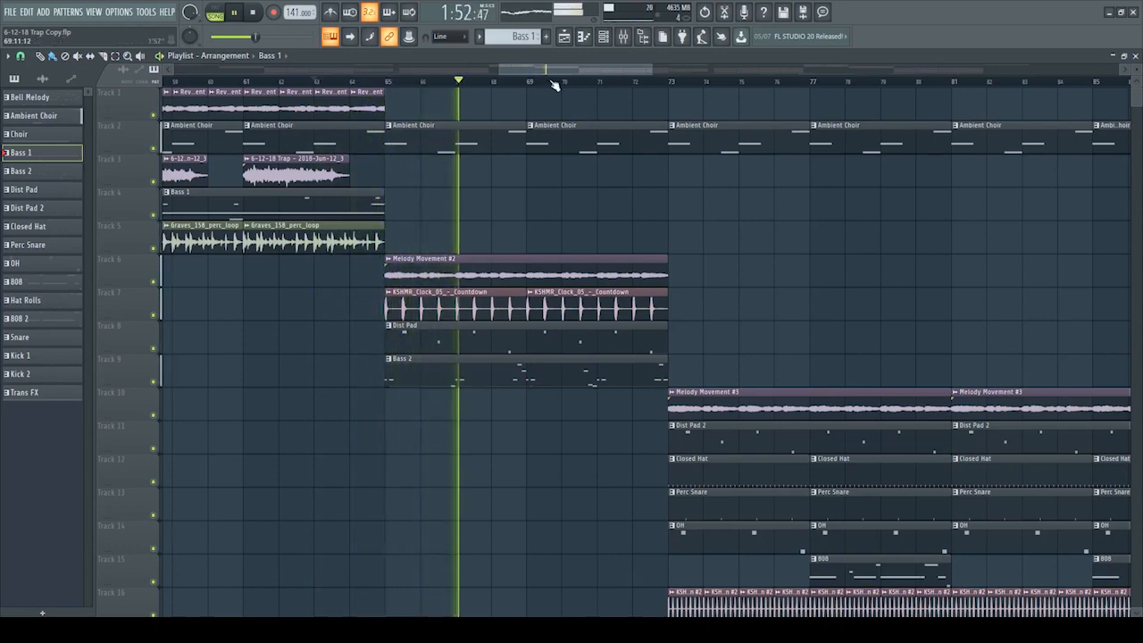
scroll(554, 84, "down", 3)
scroll(762, 201, "down", 3)
scroll(762, 201, "down", 2)
scroll(798, 179, "up", 5)
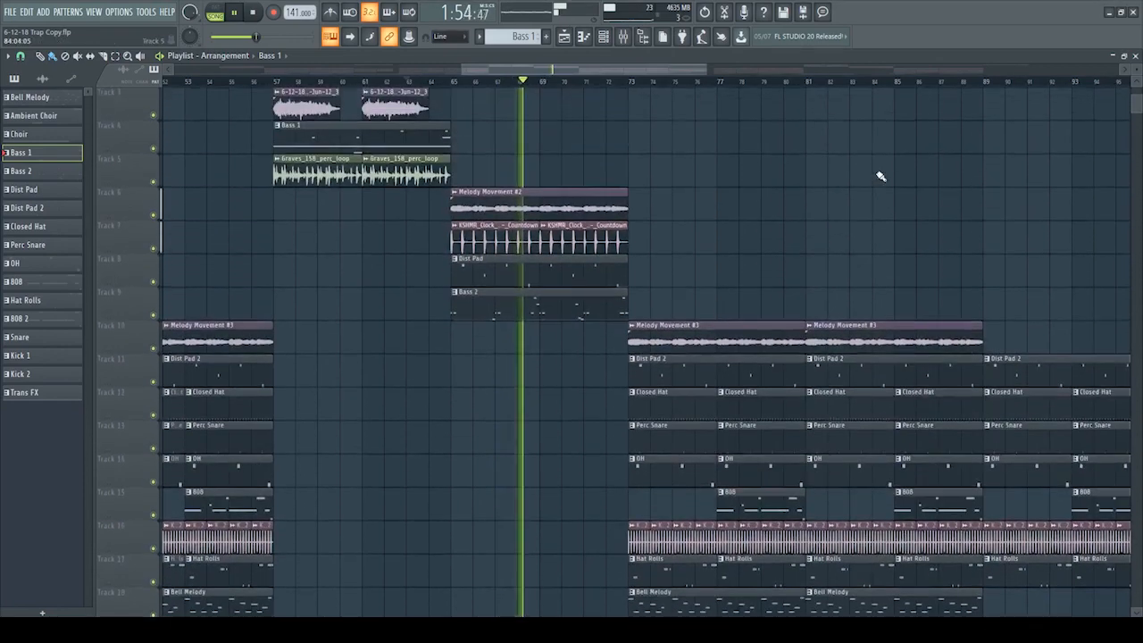
left_click_drag(629, 74, 644, 74)
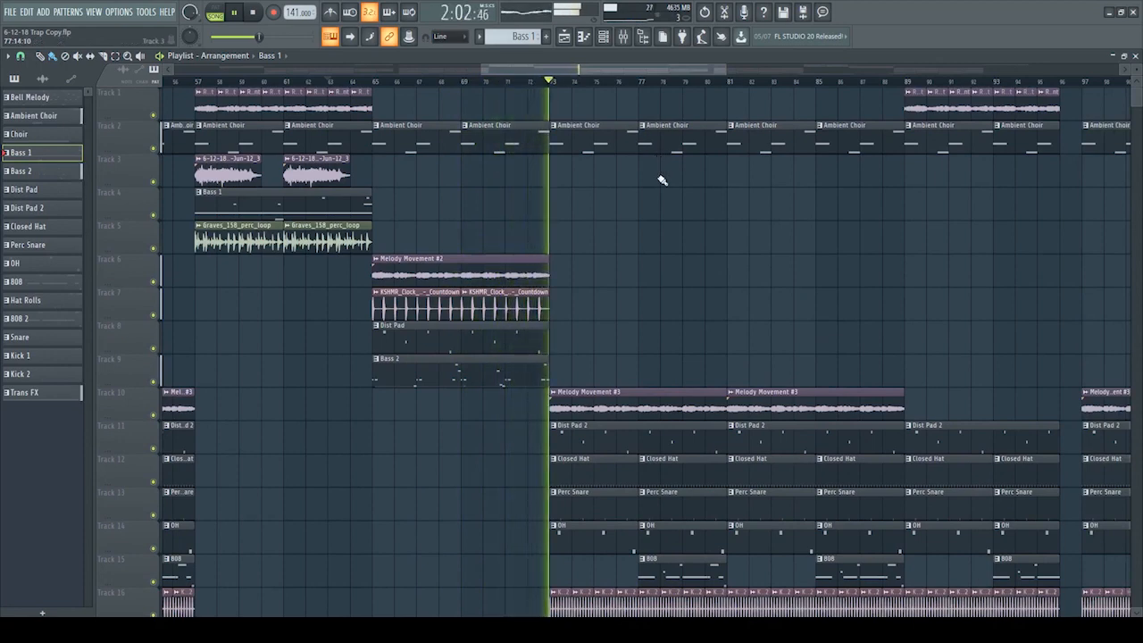
scroll(665, 197, "down", 2)
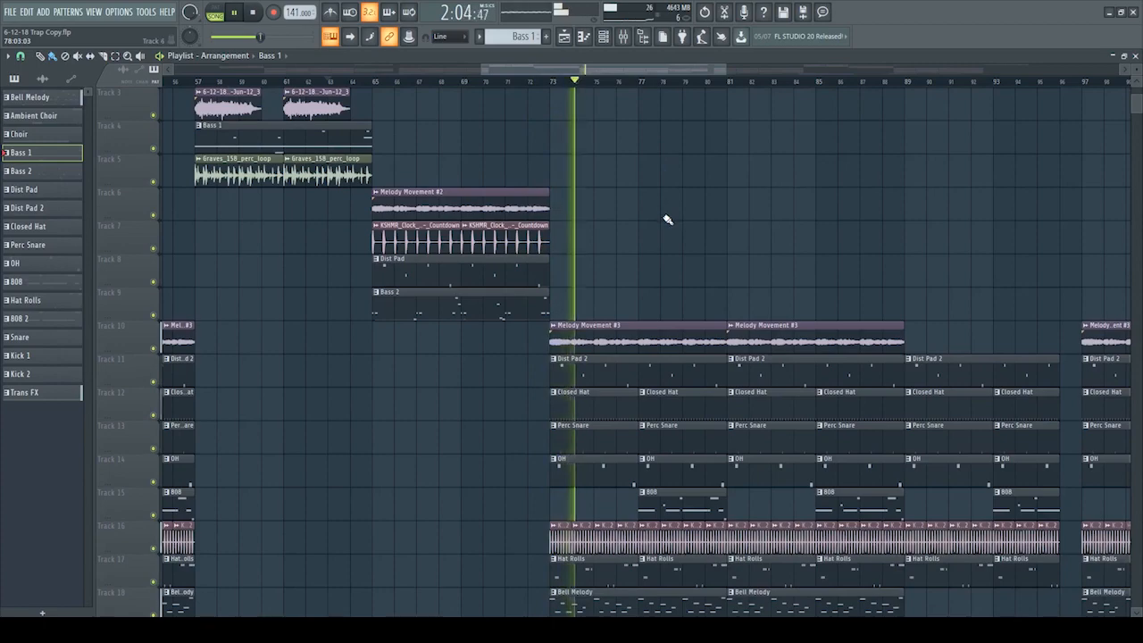
scroll(663, 238, "down", 3)
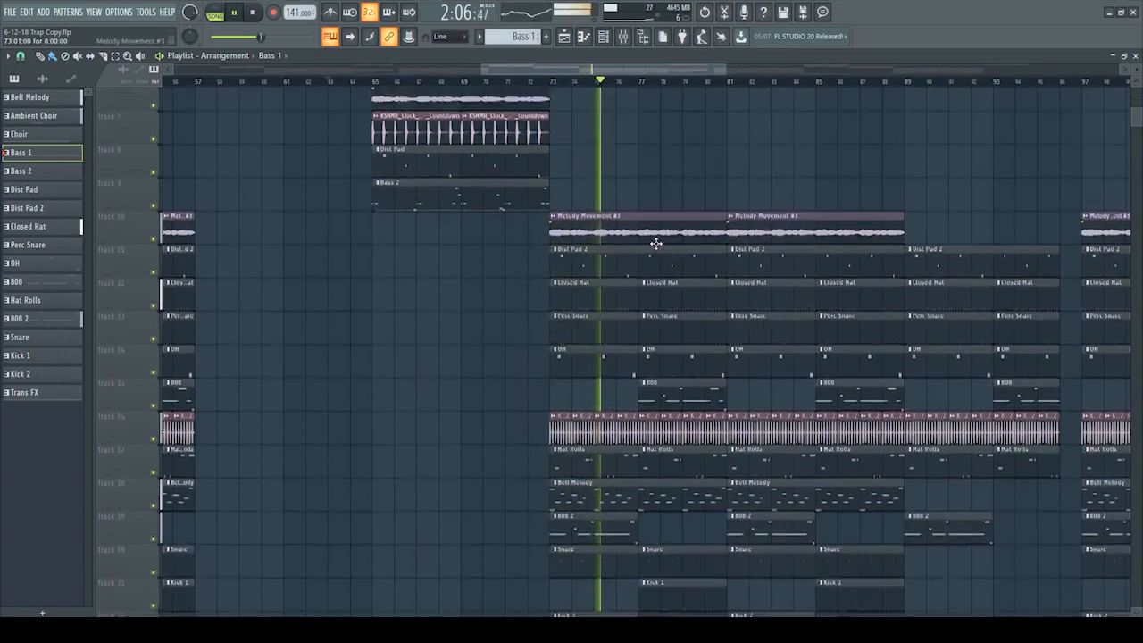
scroll(658, 243, "down", 1)
scroll(655, 245, "up", 5)
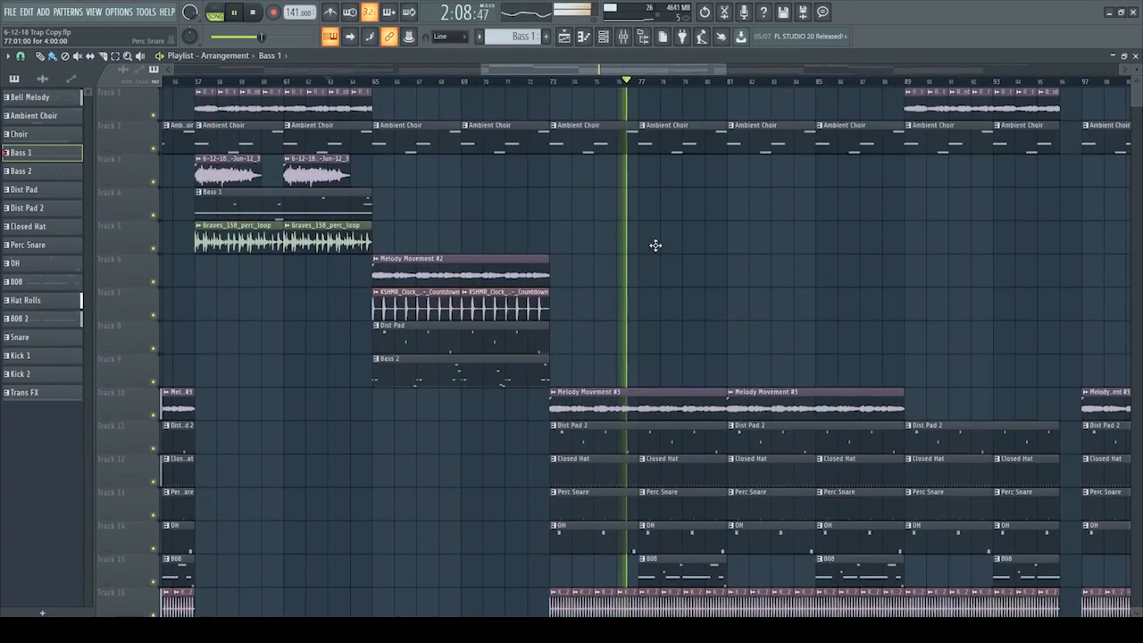
left_click_drag(547, 70, 571, 70)
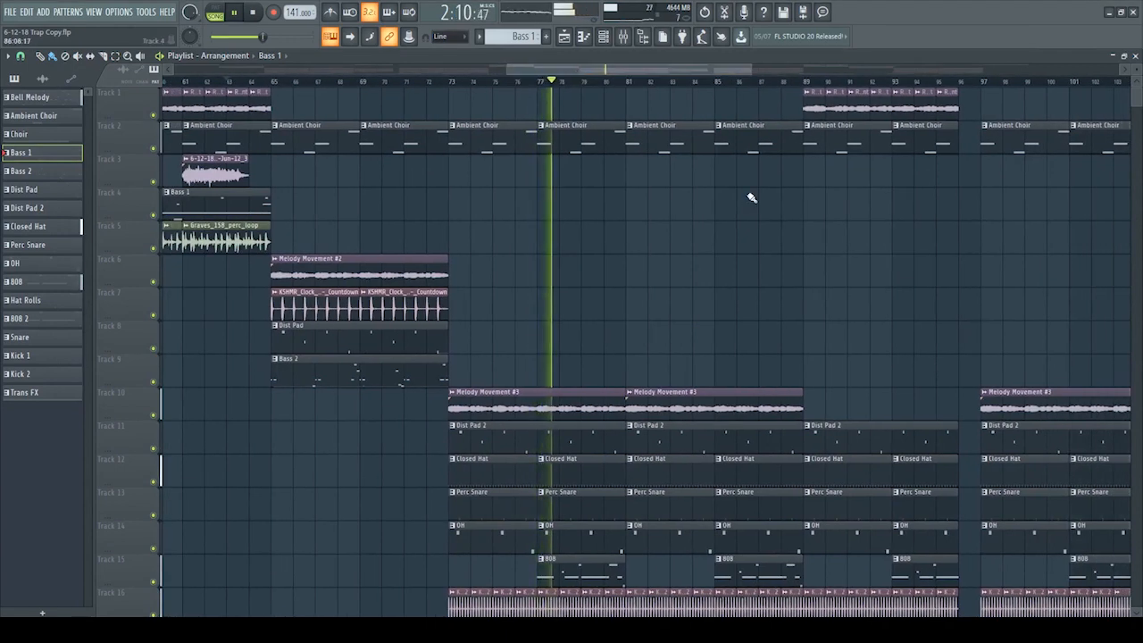